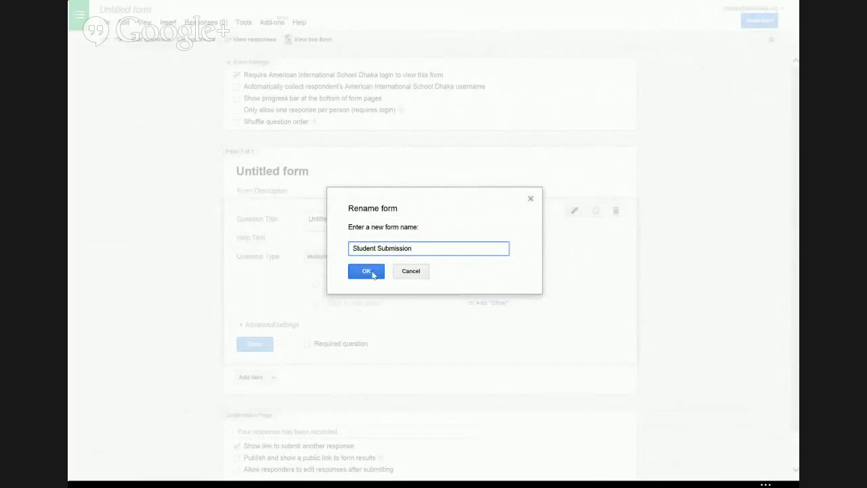
Name the form "Student Submission 1" and make its first question a Text question titled "Name"
text(1)
click(372, 273)
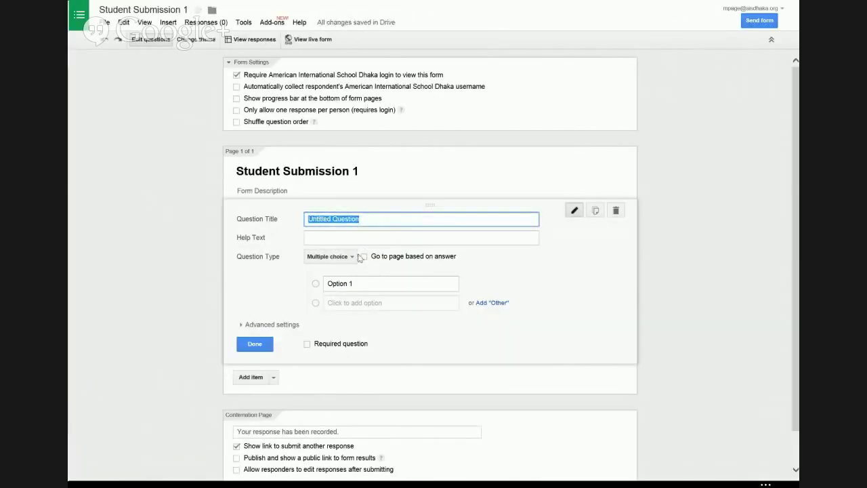
text(Name)
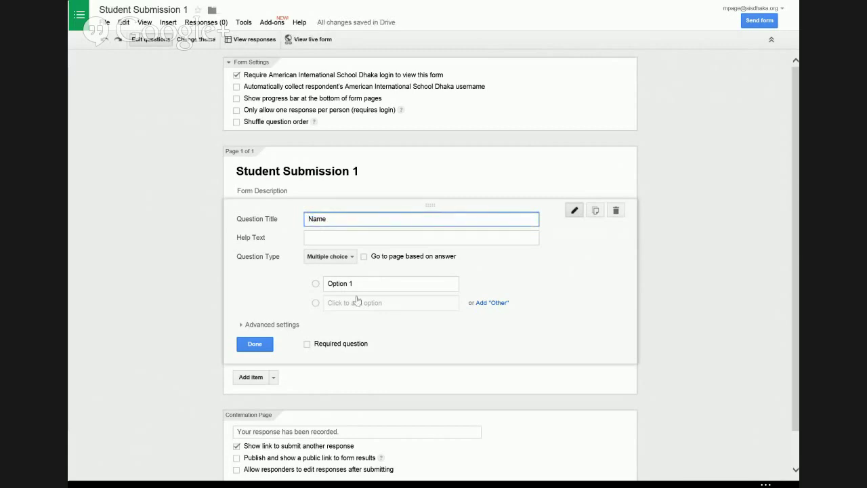
click(352, 258)
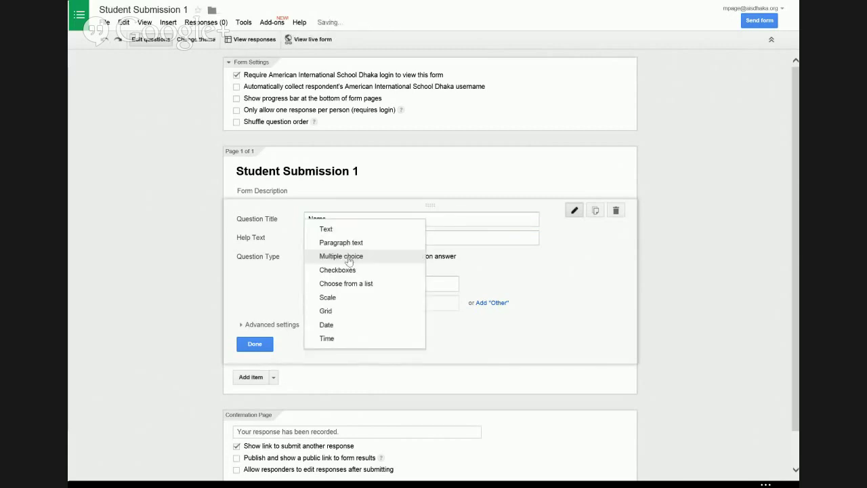
click(335, 232)
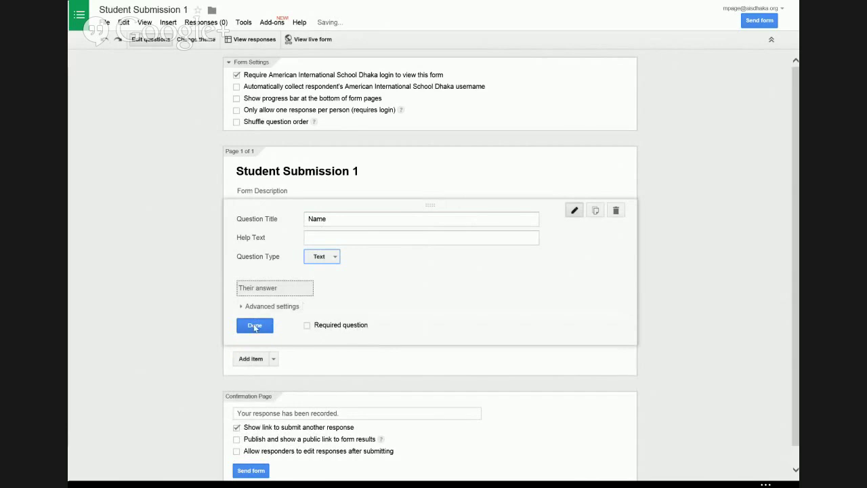
Add a second Text question titled "Link" to the form and finish editing it
click(256, 358)
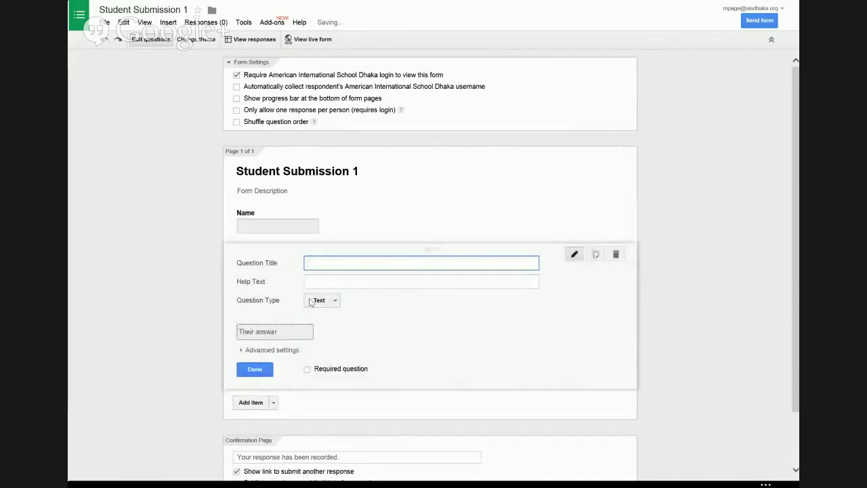
text(Ln)
key(BackSpace)
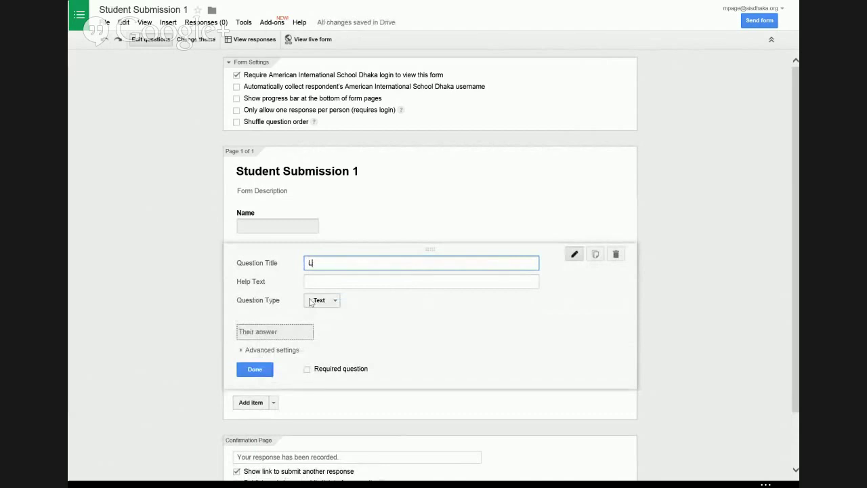
text(ink)
click(255, 369)
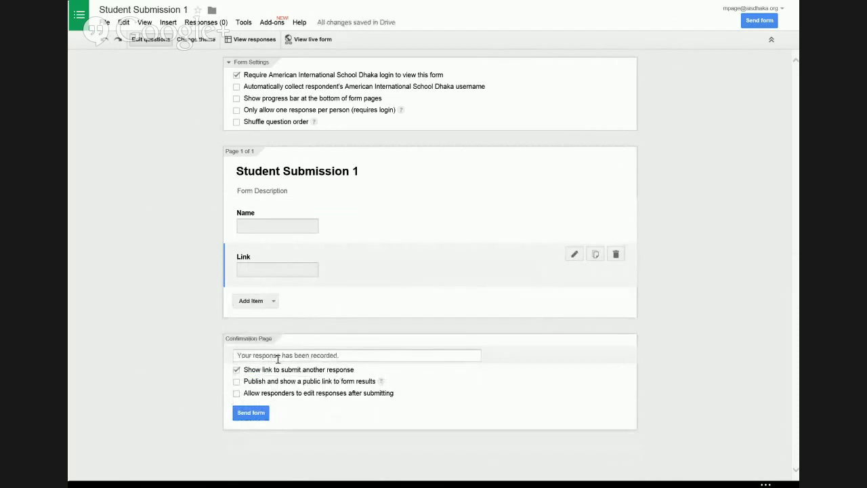
click(298, 38)
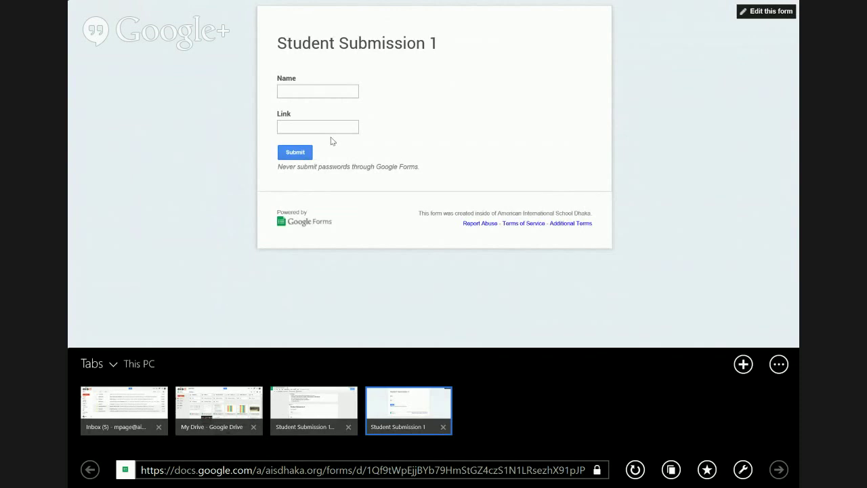
click(301, 91)
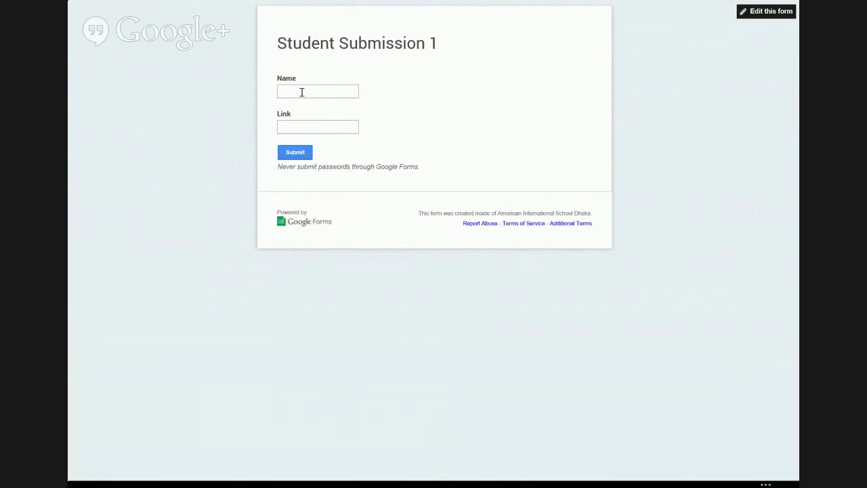
text(Mark)
click(299, 126)
text(http)
key(BackSpace)
key(BackSpace)
key(BackSpace)
key(BackSpace)
text(http://jetpb.com)
click(296, 159)
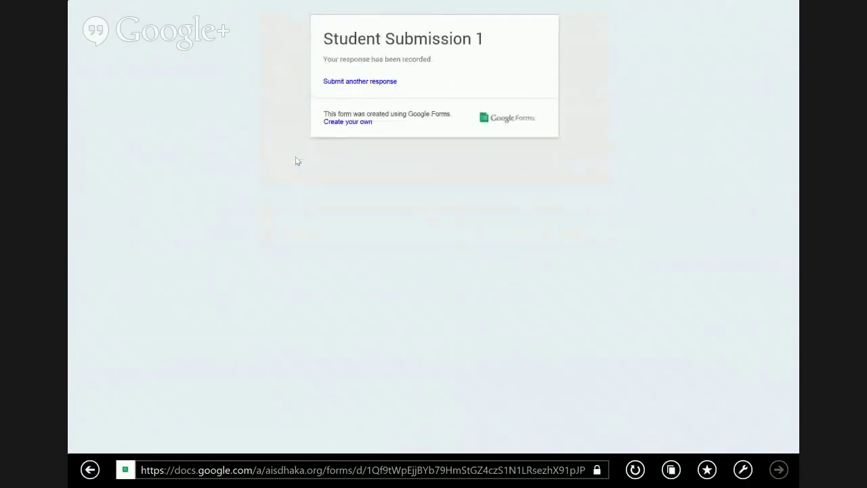
Switch to Google Drive, search for "student submissio" and open the Student Submission 1 (Responses) spreadsheet
right_click(295, 160)
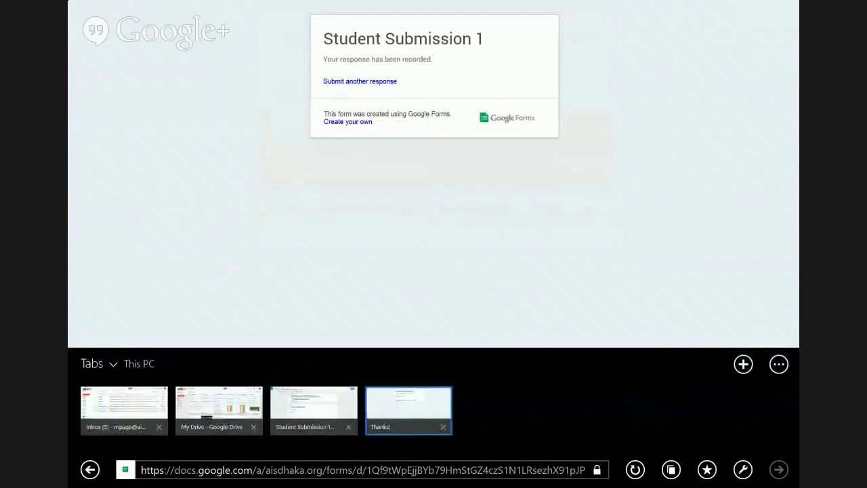
click(218, 406)
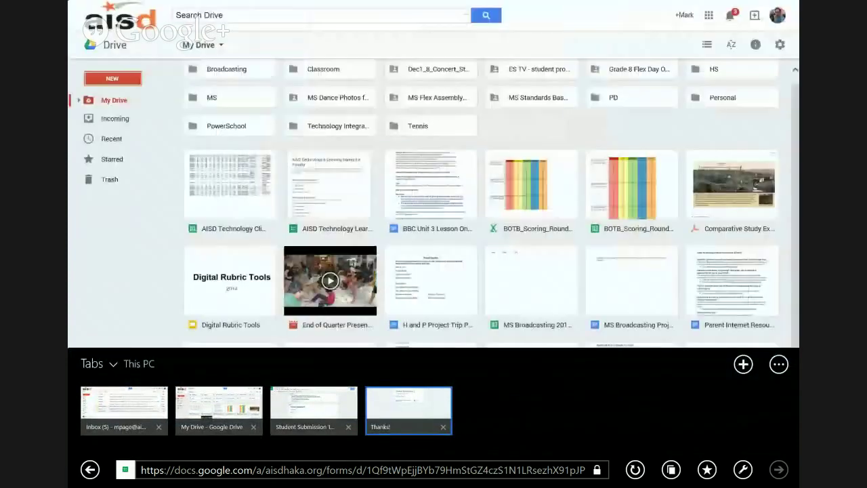
click(114, 103)
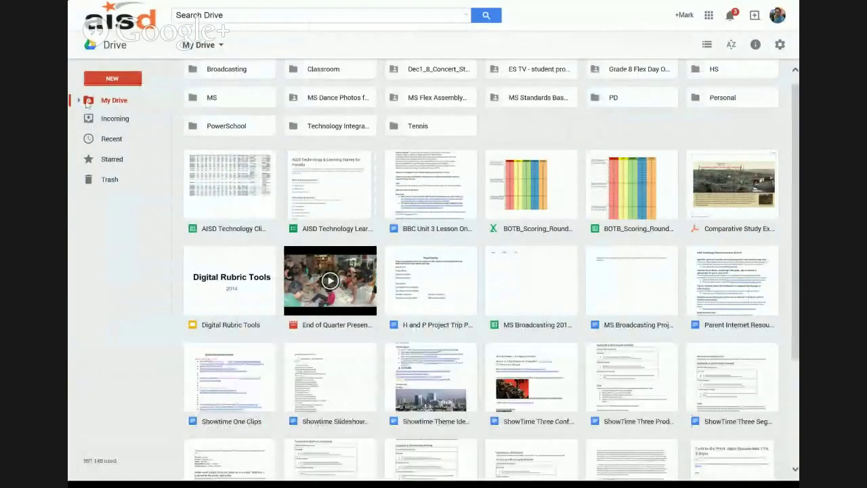
click(243, 17)
text(student submissio)
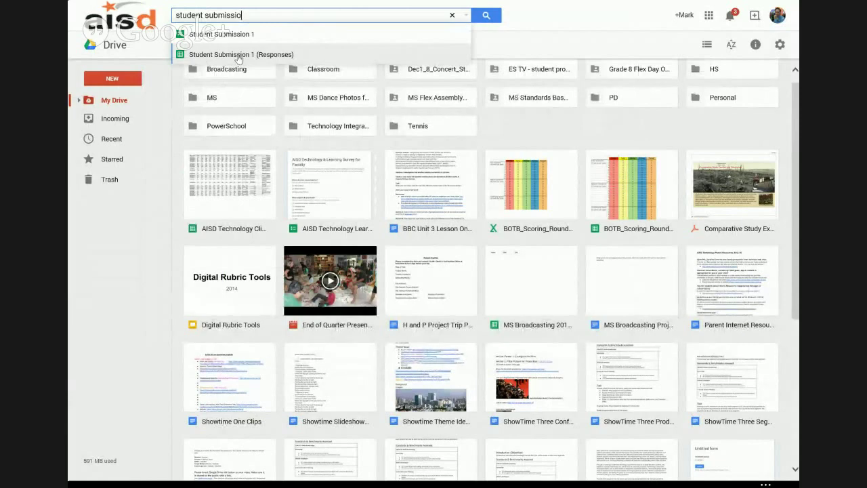
click(306, 57)
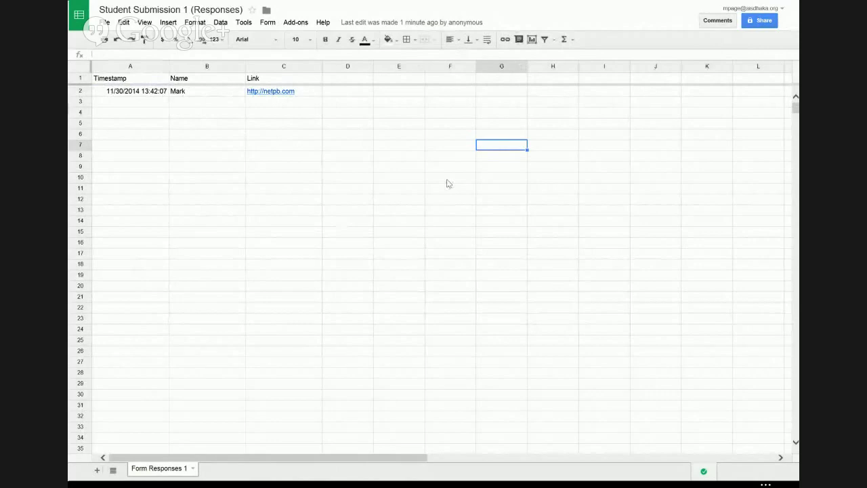
Open the submitted website link from the first response to check it, and return to the responses spreadsheet
click(272, 94)
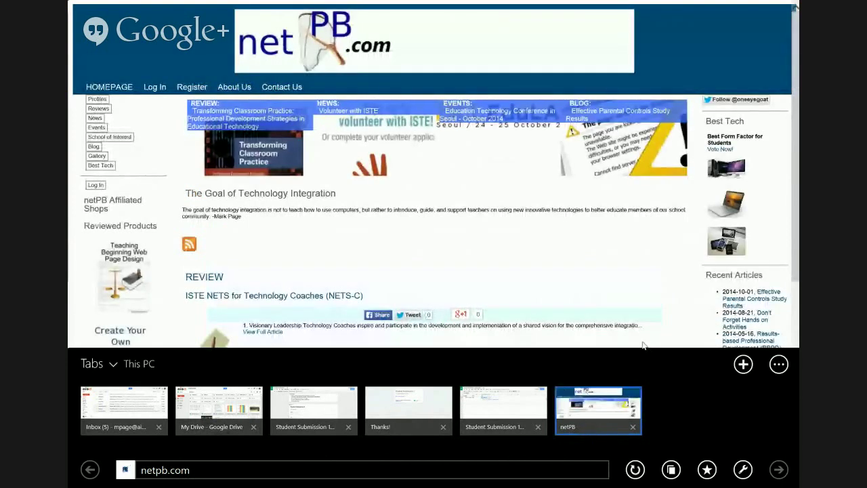
click(504, 408)
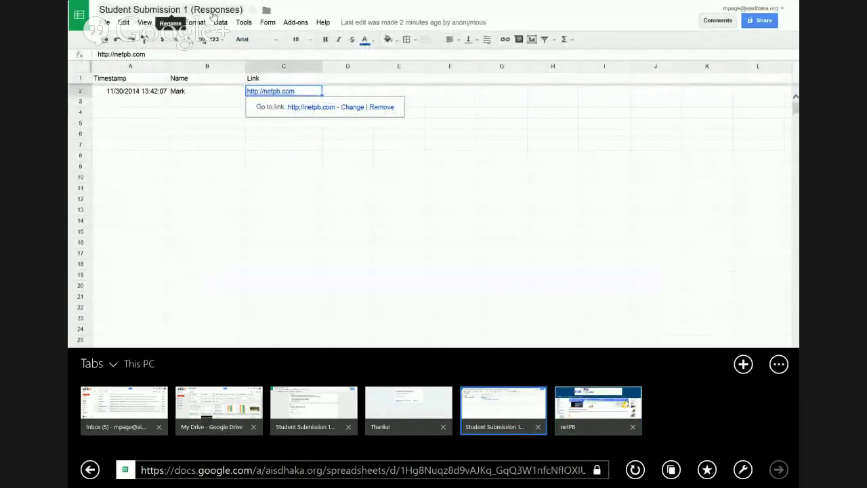
Rename the responses spreadsheet as "Student Submissions (Responses)"
click(213, 14)
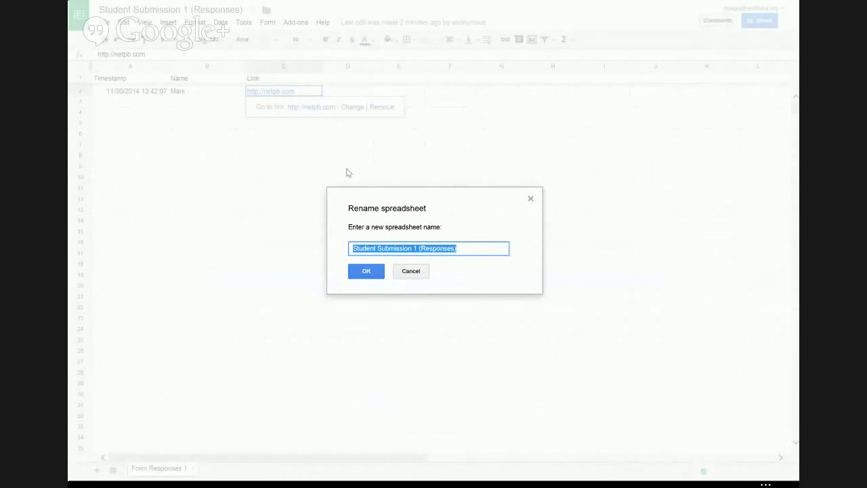
click(413, 249)
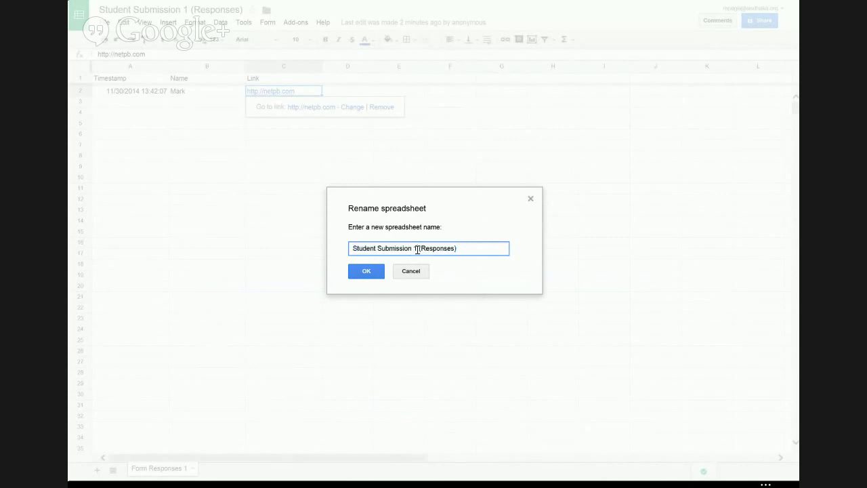
key(BackSpace)
key(BackSpace)
text(s)
click(369, 273)
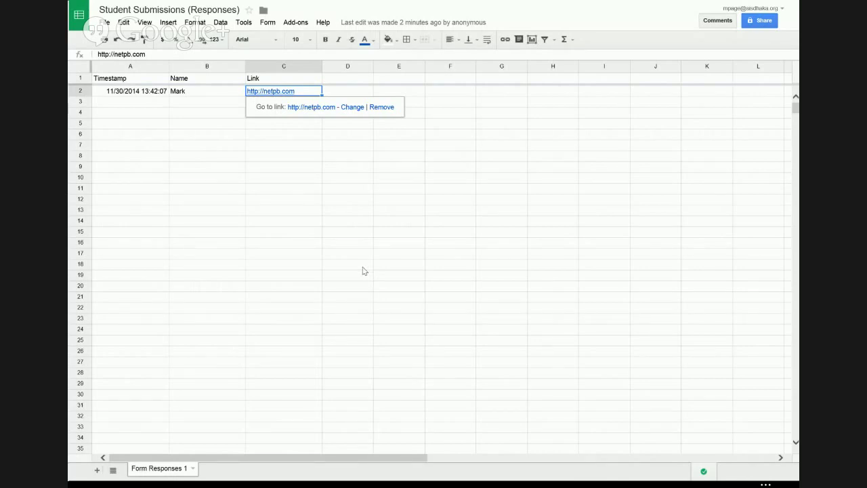
key(super+z)
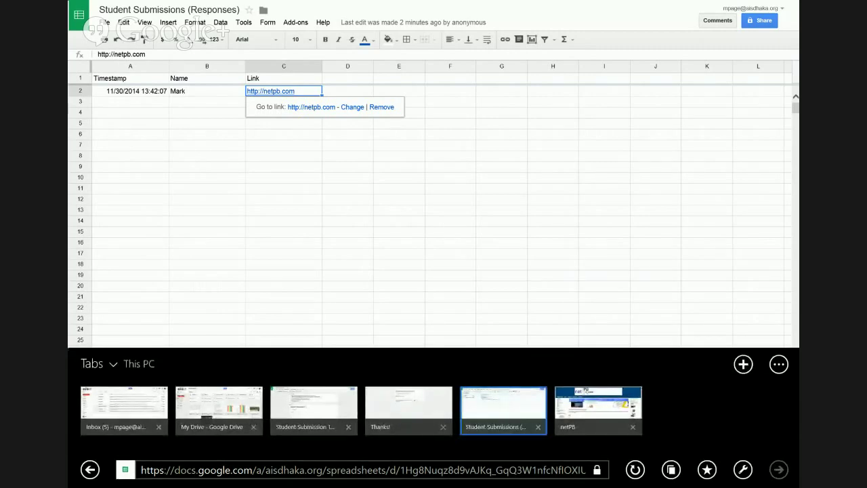
click(313, 410)
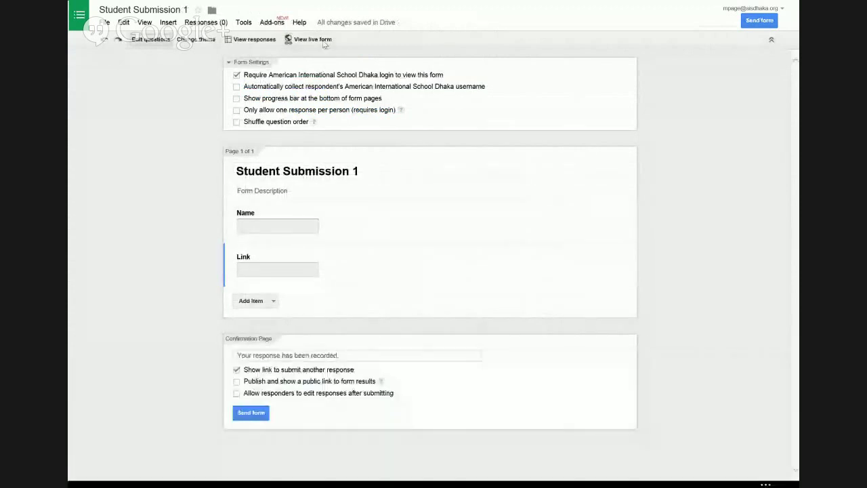
click(288, 39)
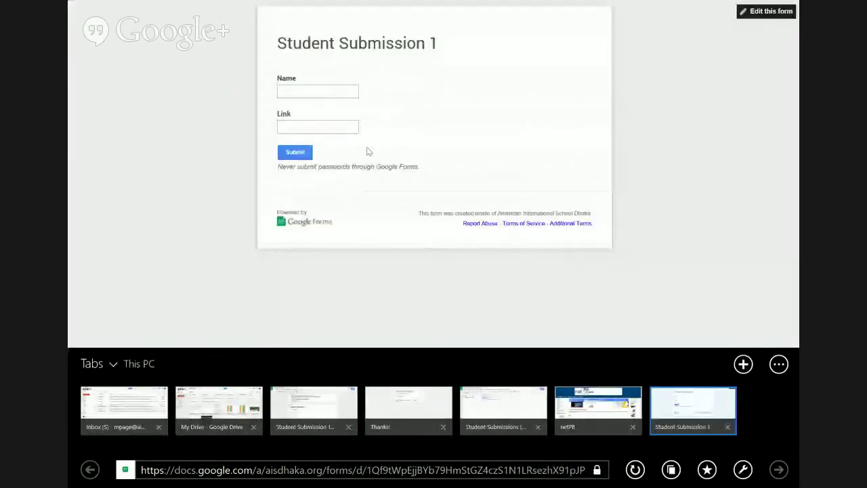
click(318, 91)
text(Mark)
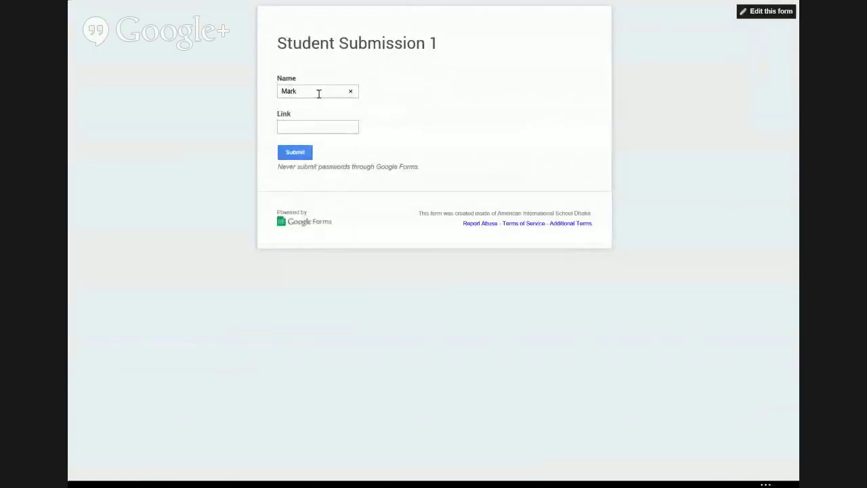
text(2)
click(294, 127)
text(http://netpb.com)
click(300, 154)
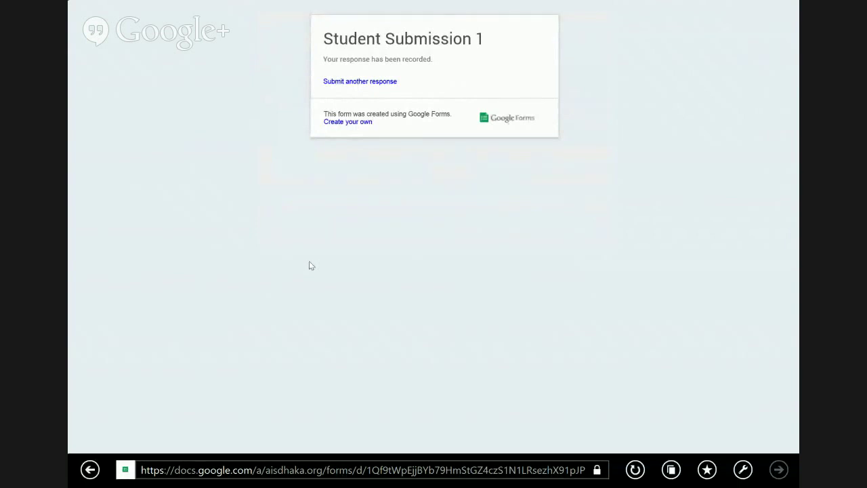
Return to the Student Submissions (Responses) spreadsheet and examine the rows for the submitted responses
right_click(309, 262)
click(504, 406)
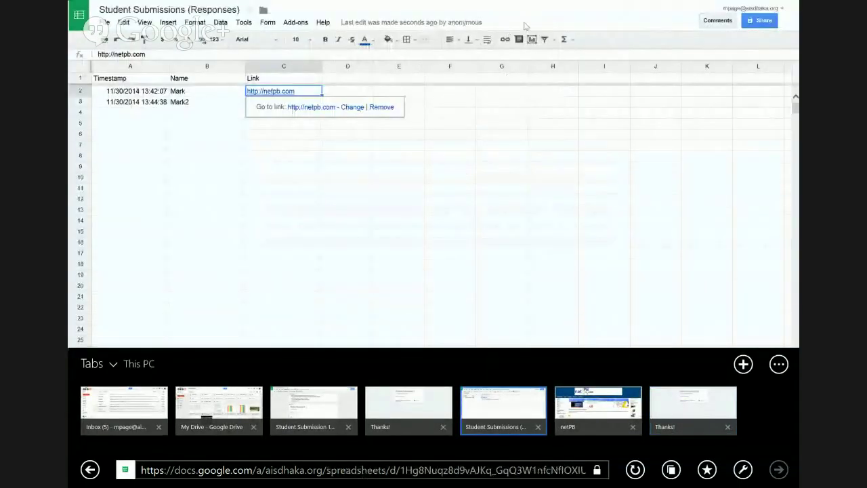
click(516, 114)
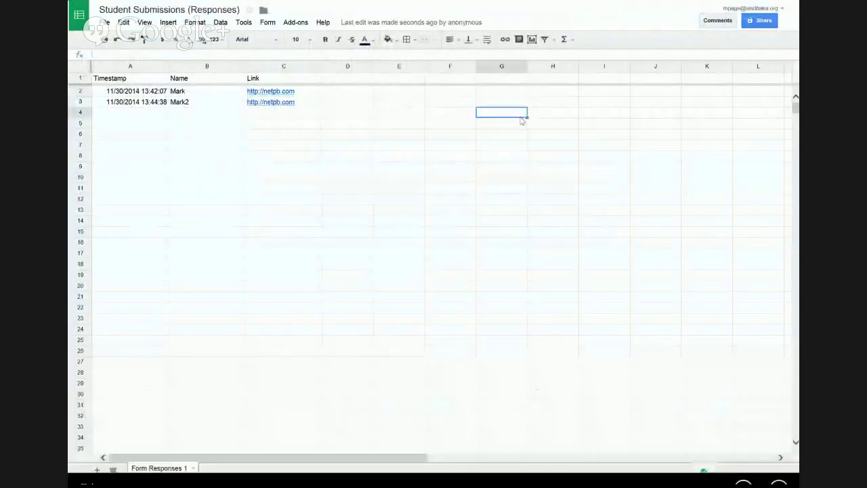
click(207, 91)
scroll(249, 139, up, 5)
scroll(434, 241, down, 5)
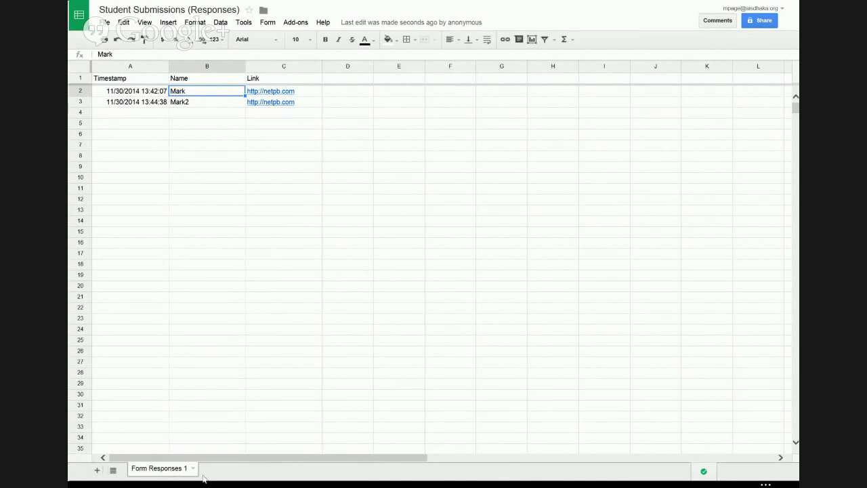
Rename the Form Responses 1 sheet as "Test1"
click(193, 469)
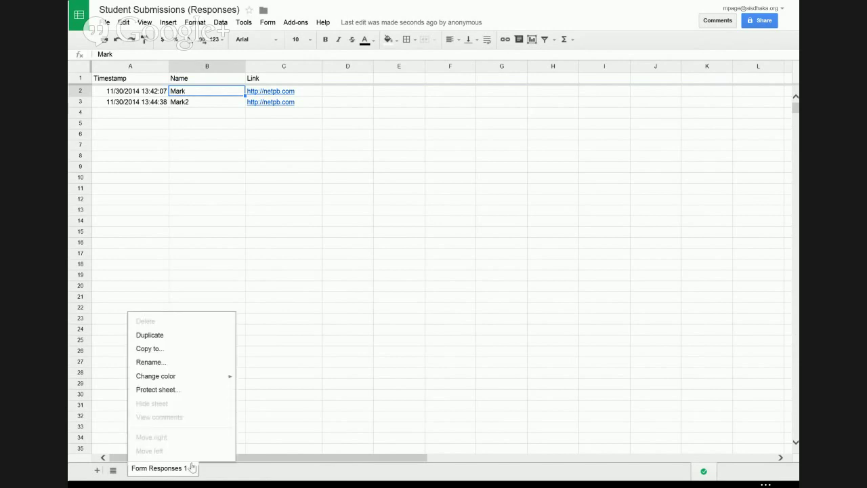
click(168, 362)
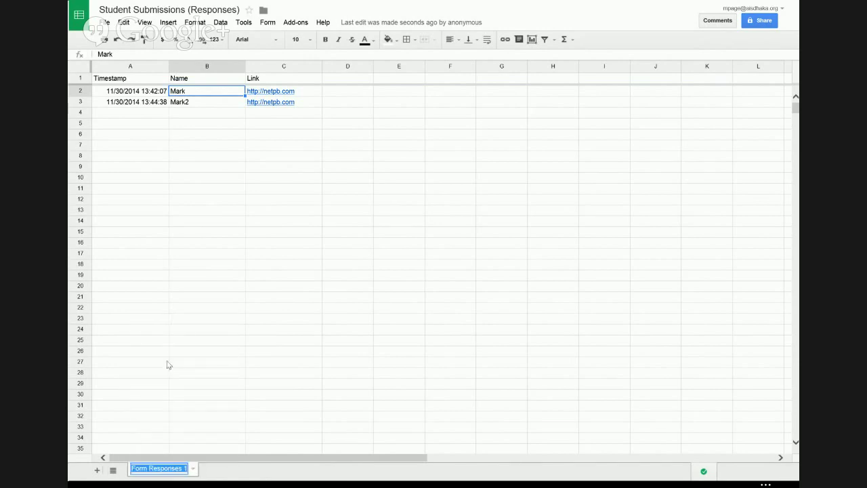
text(Test1)
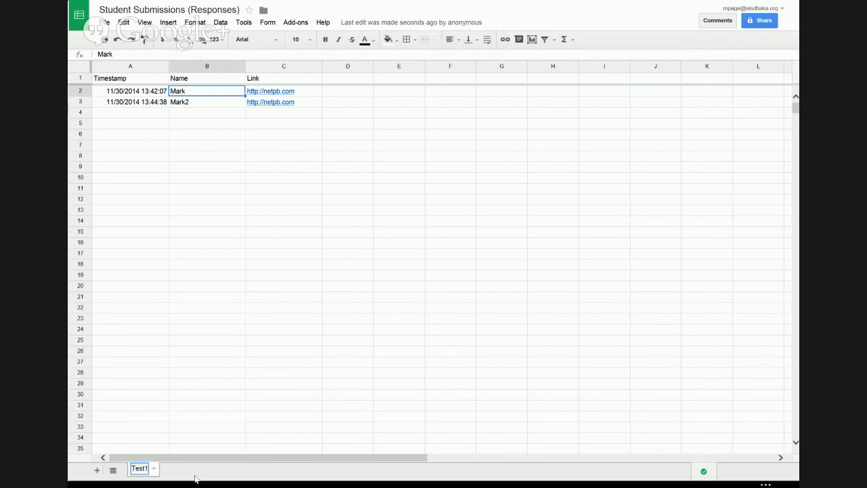
key(Return)
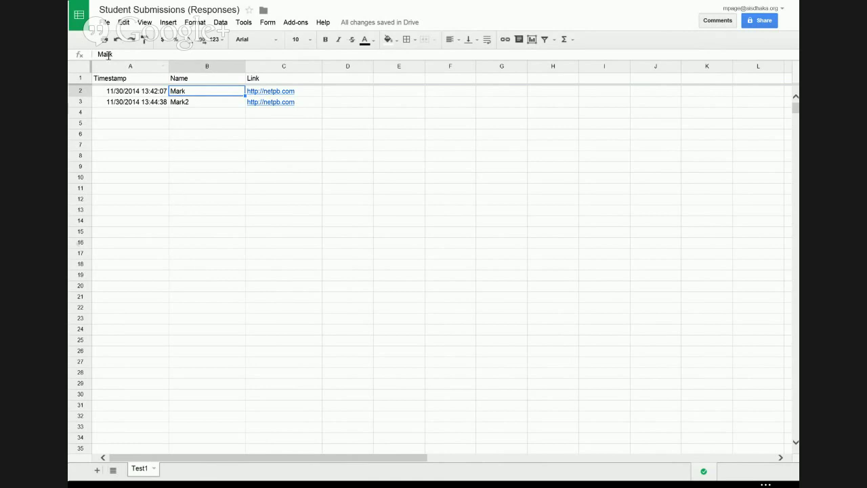
Search Google Drive for "student submissi" and open the Student Submission 1 form from the suggestions
mouse_move(69, 201)
key(super+z)
click(219, 406)
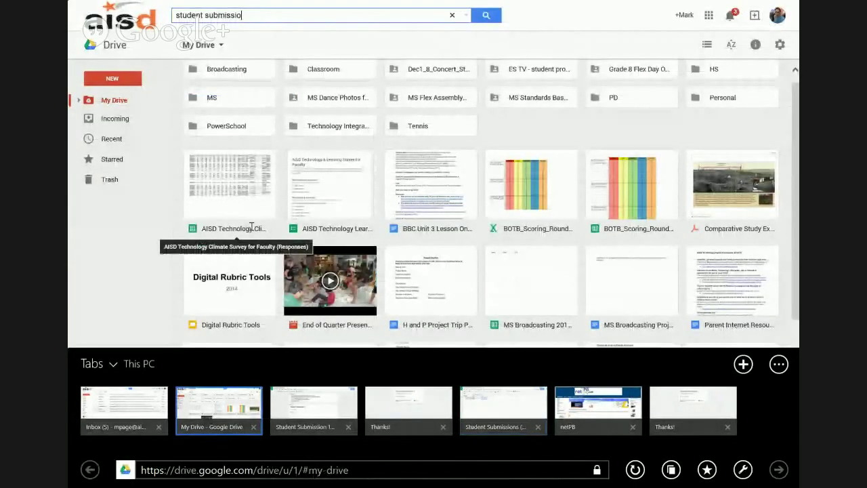
click(256, 15)
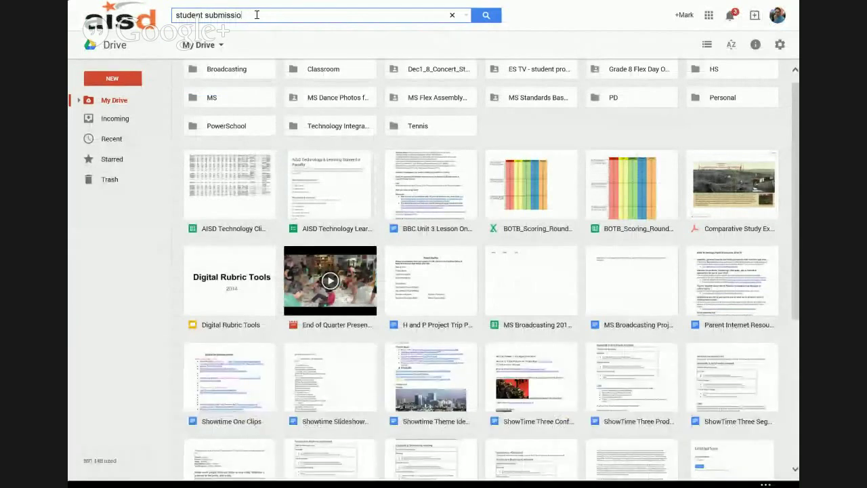
key(BackSpace)
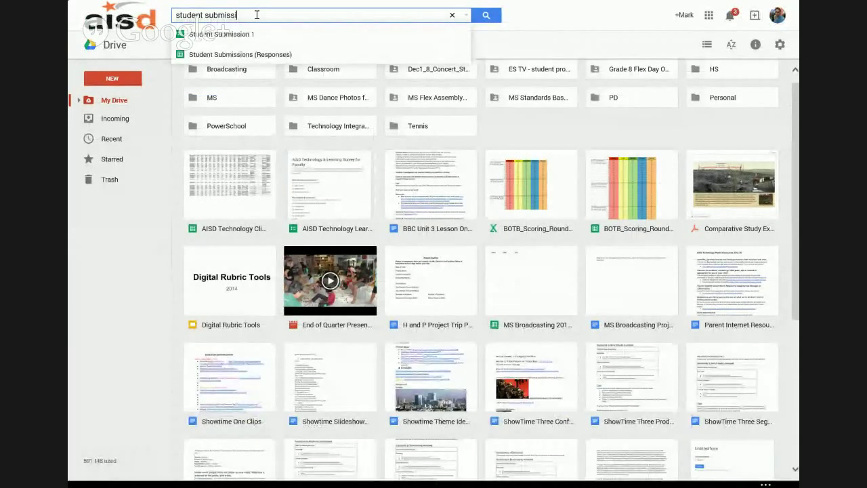
click(253, 38)
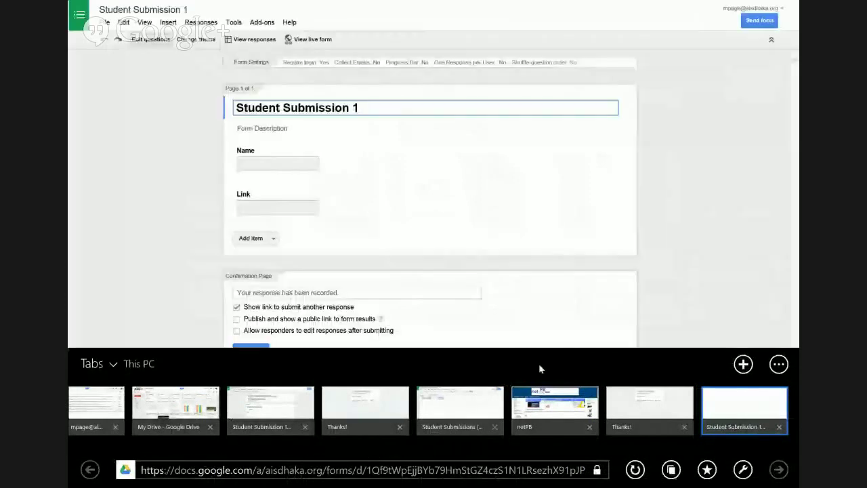
Close the leftover Thanks! and netPB browser tabs and return to the Student Submission 1 form editor
click(684, 427)
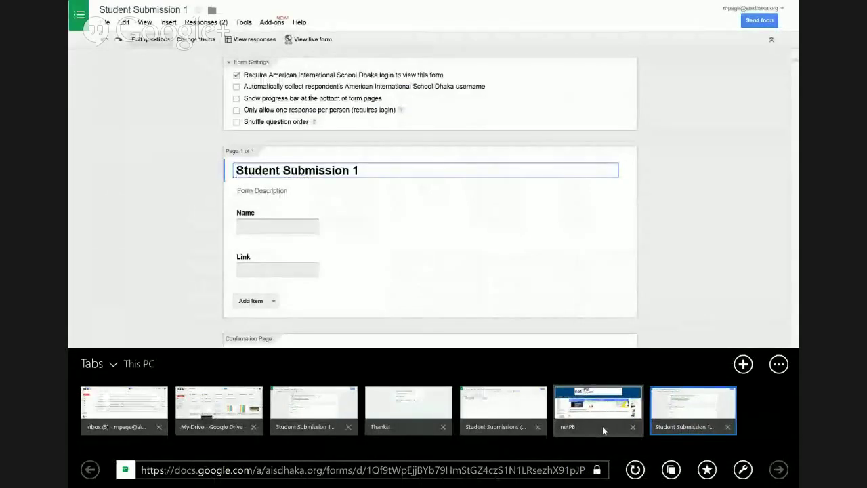
click(602, 426)
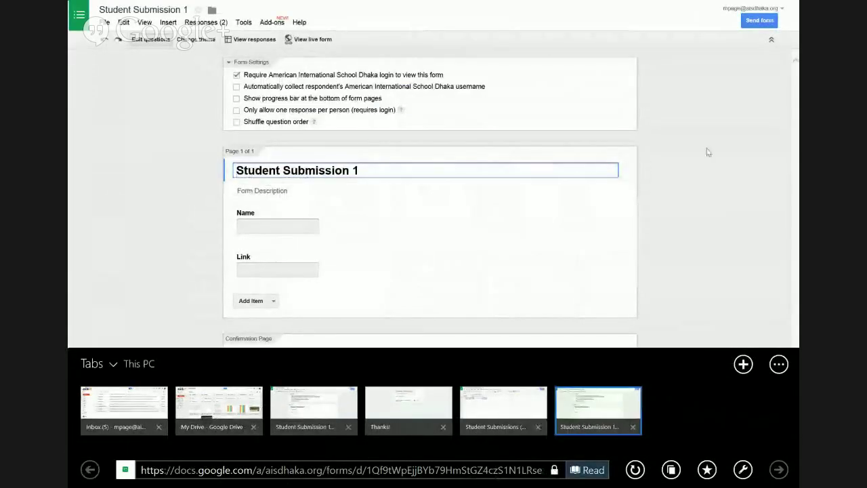
click(706, 151)
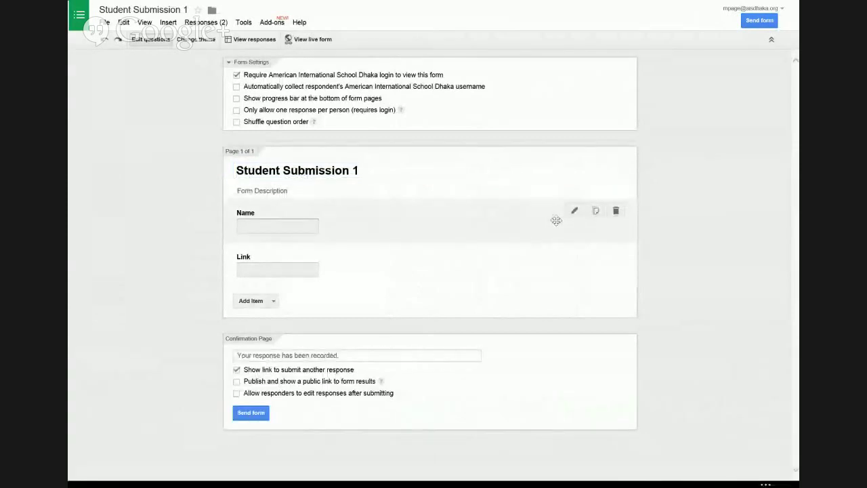
Make a copy of the Student Submission 1 form named "Student Submission 2"
click(105, 23)
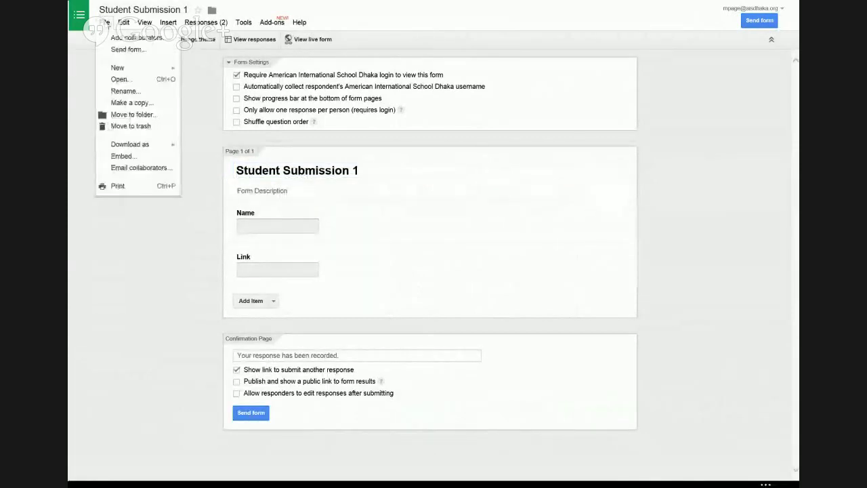
click(131, 103)
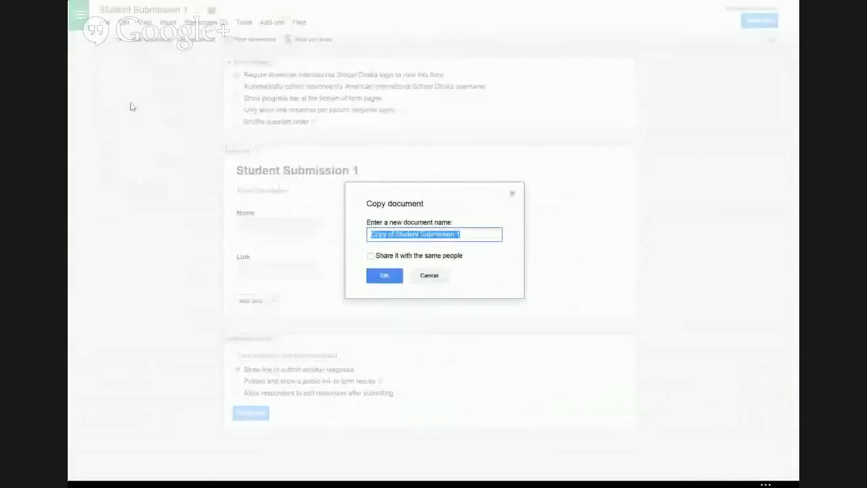
click(396, 235)
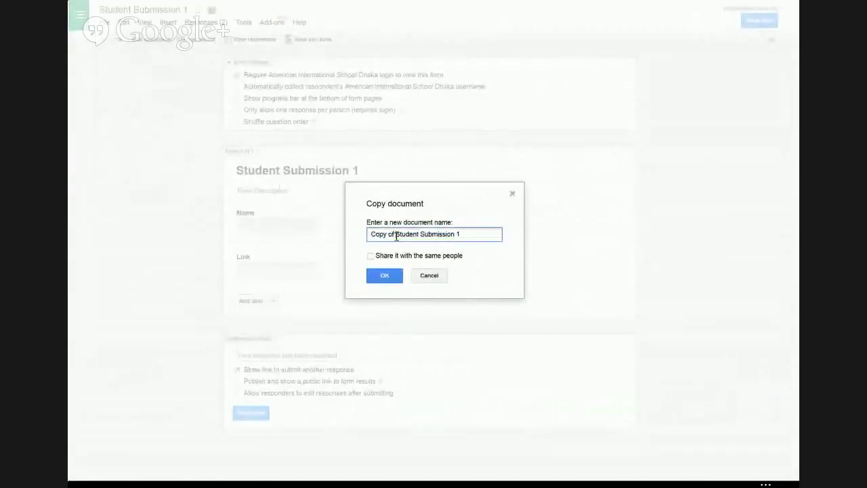
key(BackSpace)
key(BackSpace)
key(BackSpace)
key(BackSpace)
key(BackSpace)
key(BackSpace)
key(BackSpace)
key(BackSpace)
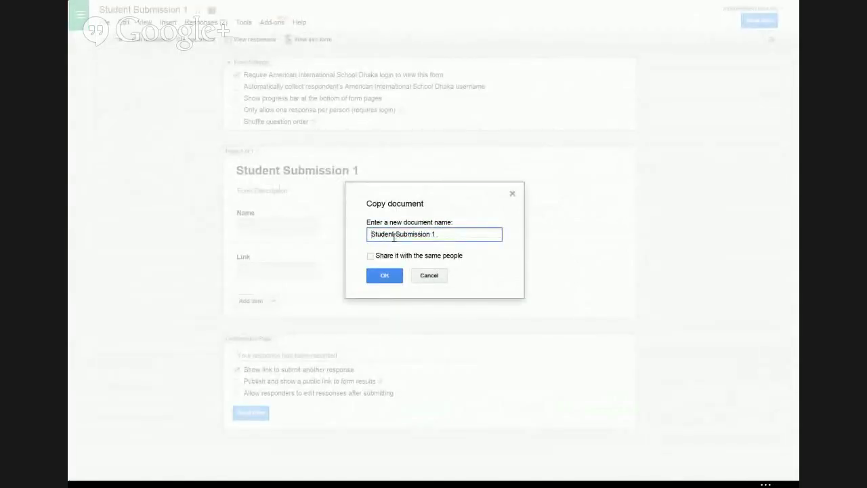
key(BackSpace)
text(2)
click(384, 275)
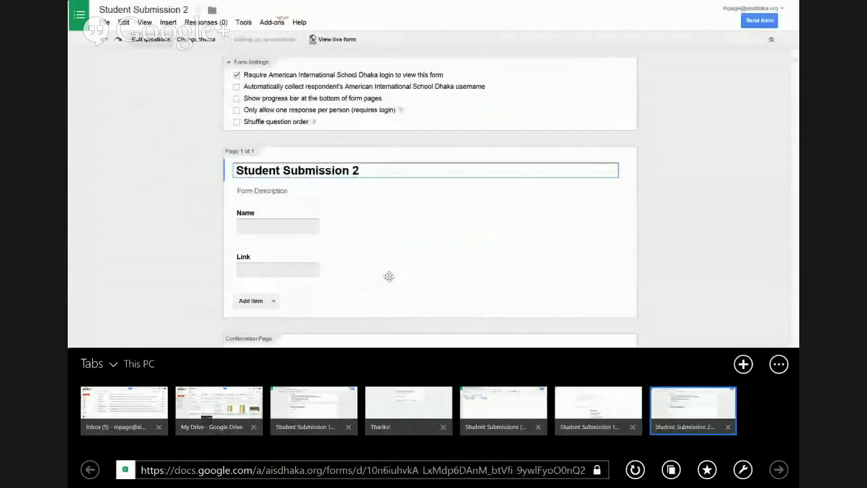
click(192, 207)
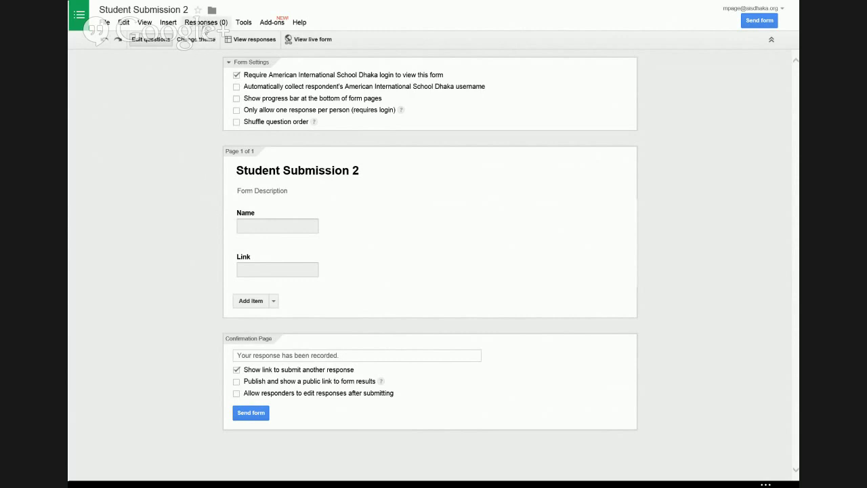
Change the Student Submission 2 response destination to a new sheet in the existing Student Submissions (Responses) spreadsheet
click(203, 26)
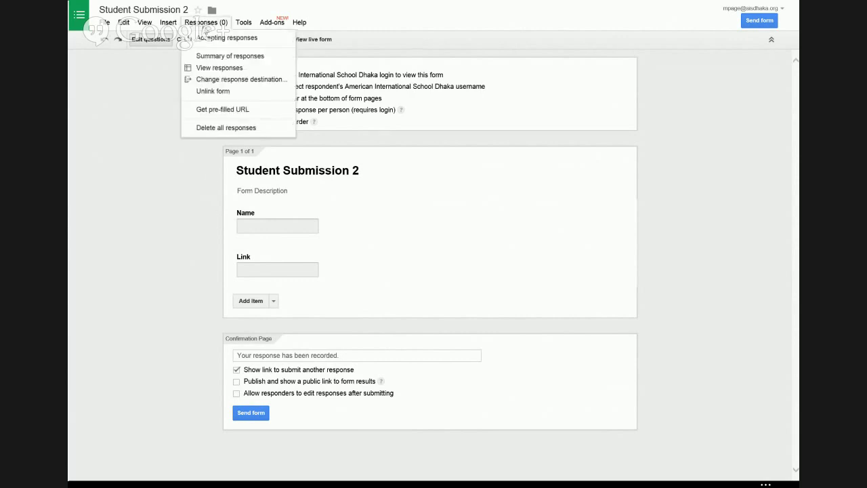
click(238, 80)
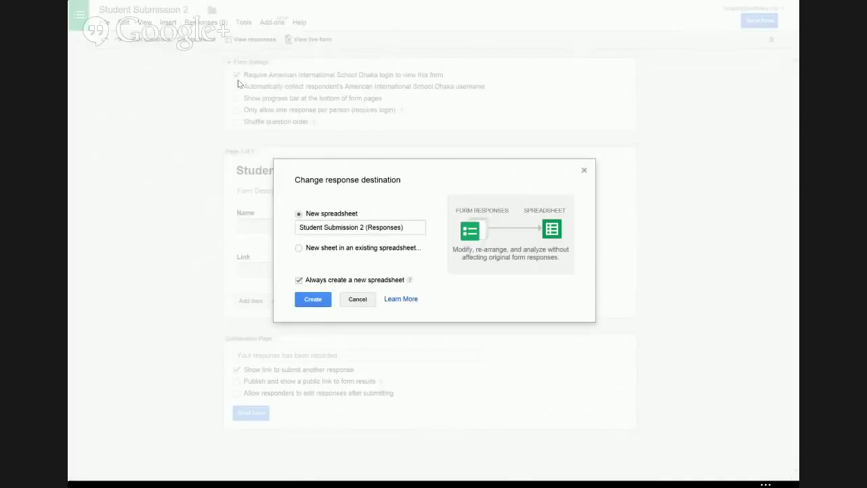
click(298, 248)
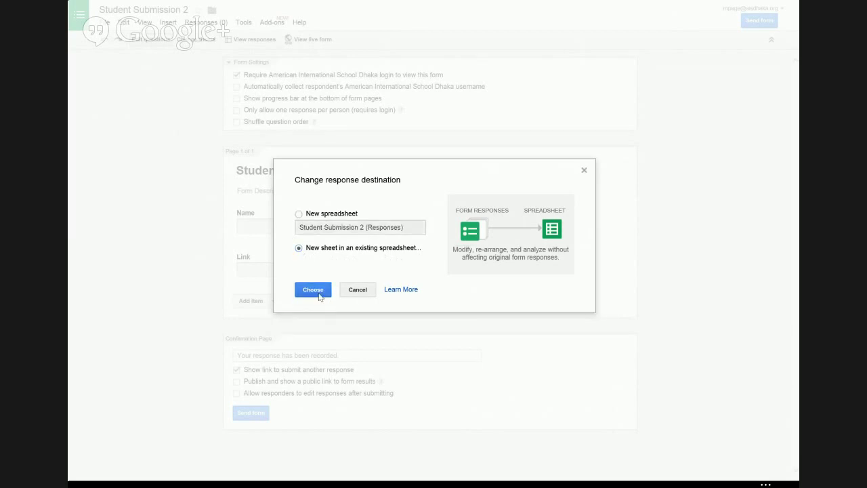
click(321, 291)
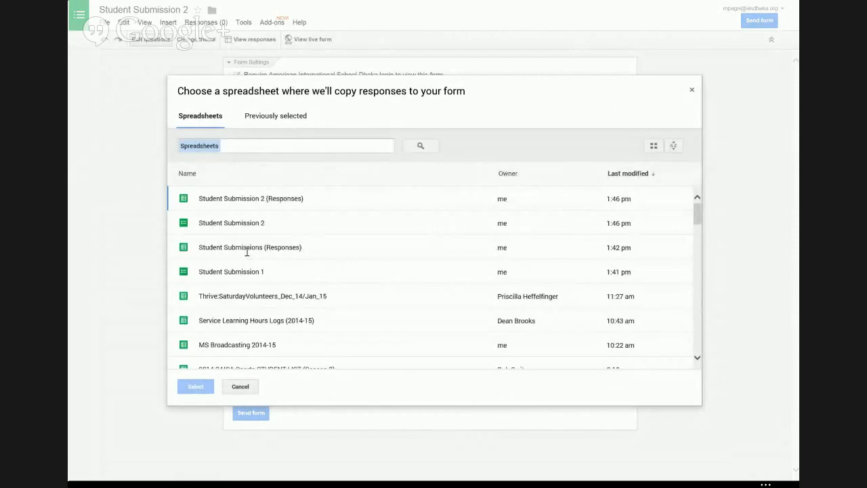
click(247, 252)
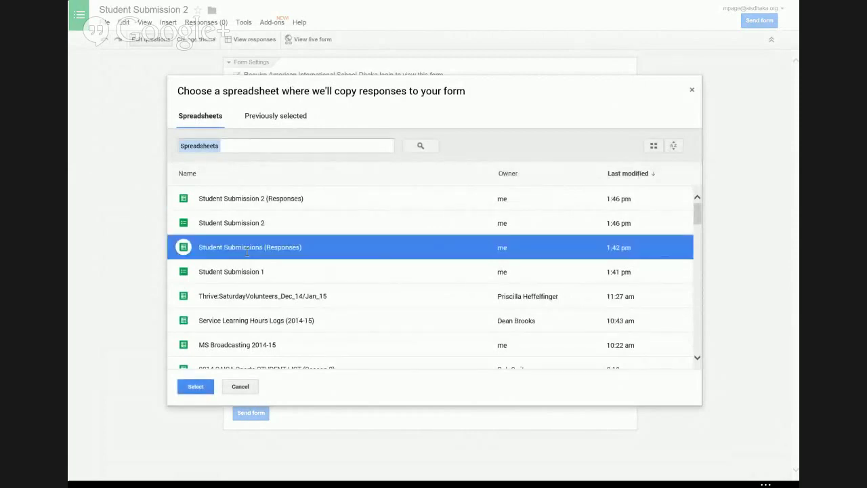
click(196, 386)
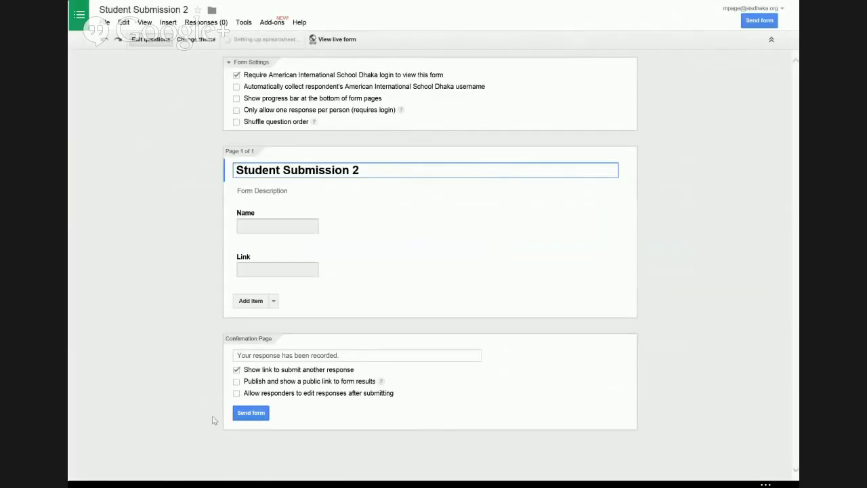
click(317, 42)
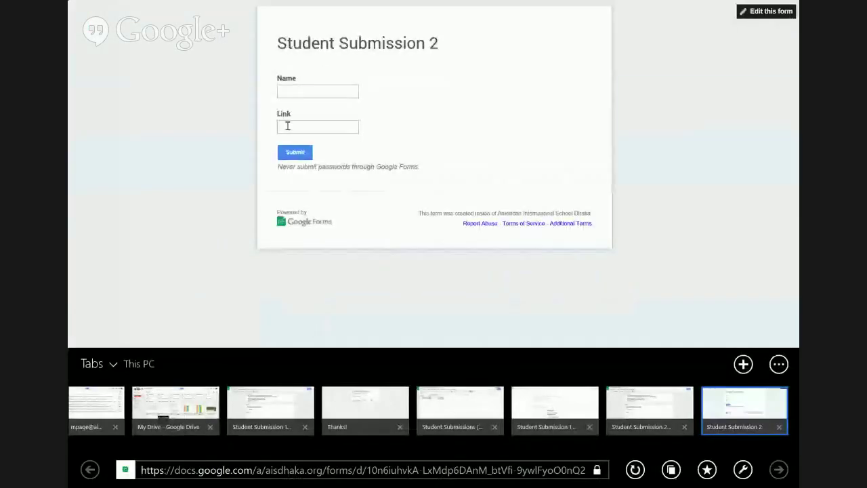
click(293, 92)
text(mar)
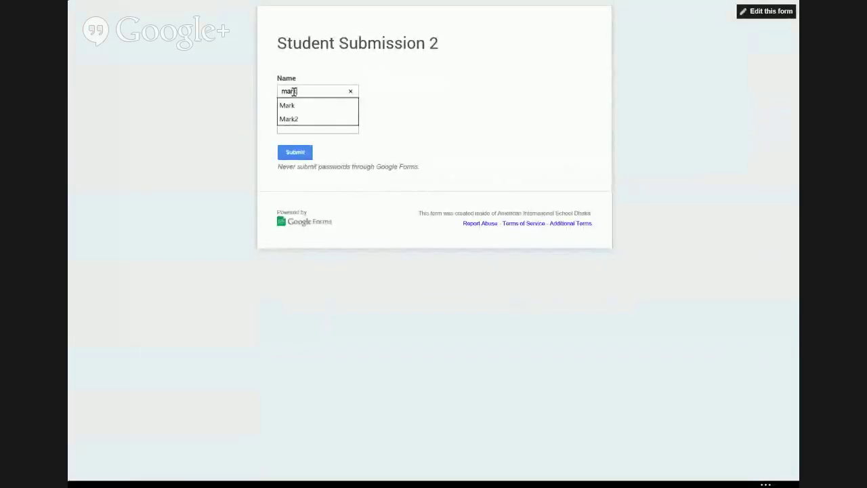
text(k3)
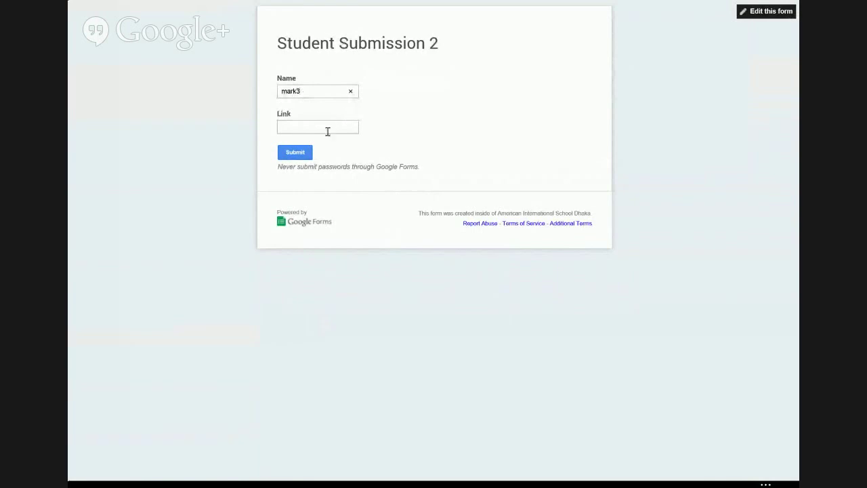
click(327, 131)
text(http://netpb.com)
click(298, 153)
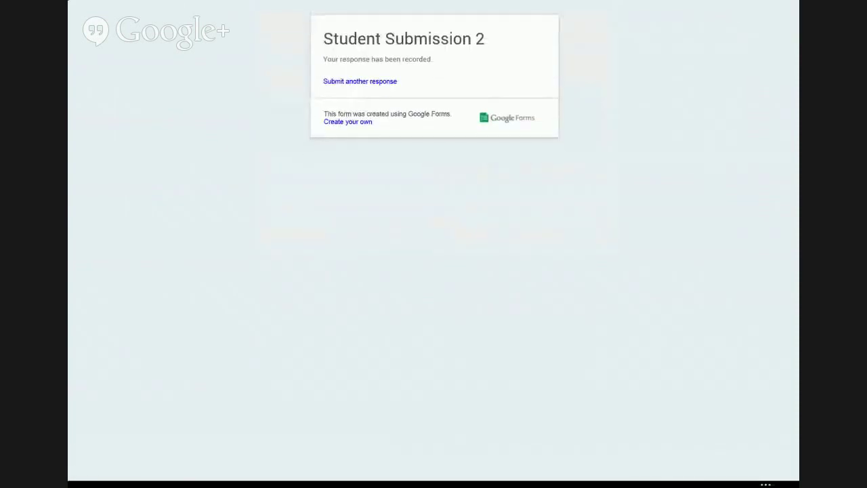
Return to the Student Submissions (Responses) spreadsheet, reload it and view the Form Responses 2 sheet
key(super+z)
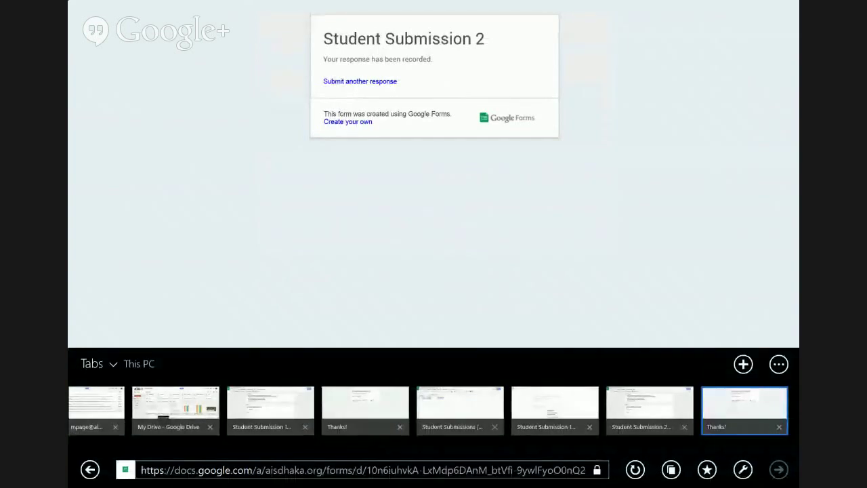
click(460, 410)
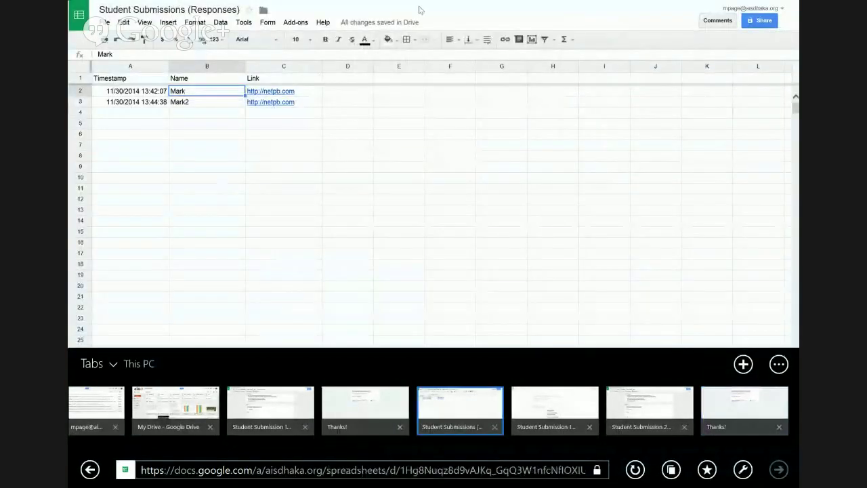
click(420, 10)
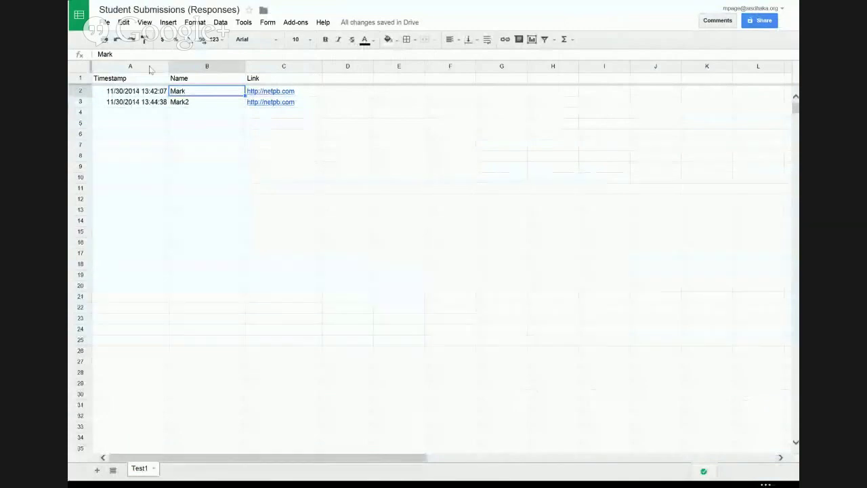
key(super+z)
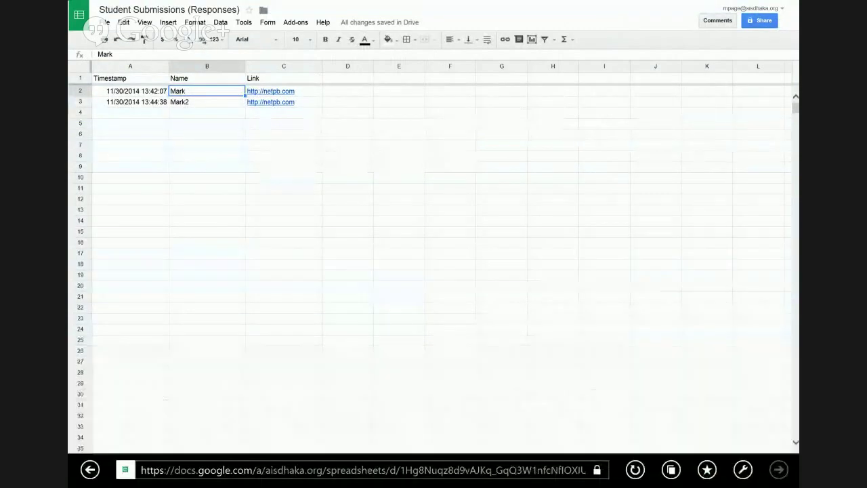
click(635, 470)
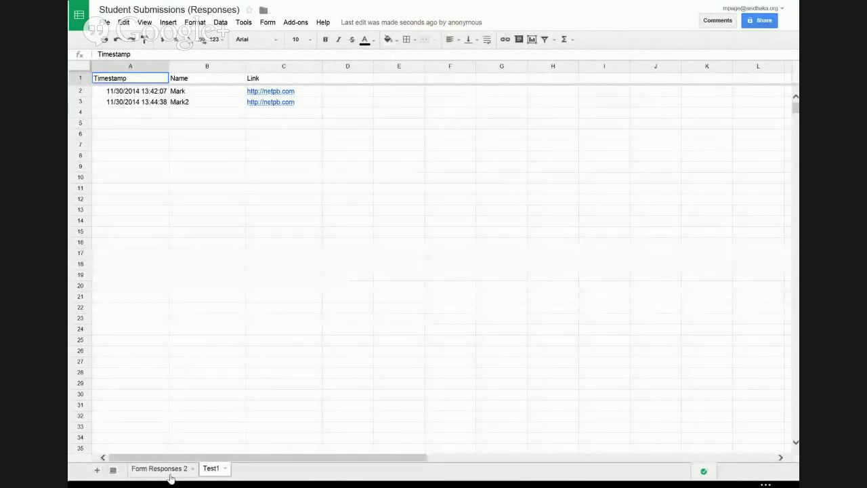
click(156, 470)
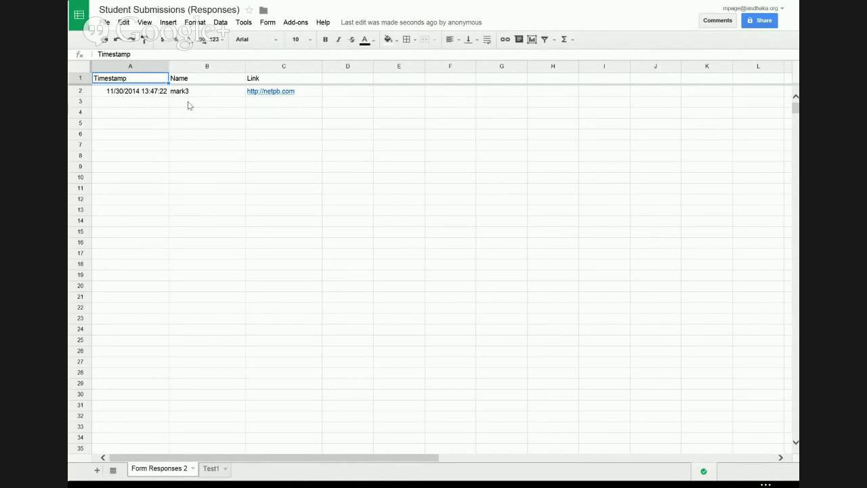
Rename the Form Responses 2 sheet as "Test2"
click(192, 469)
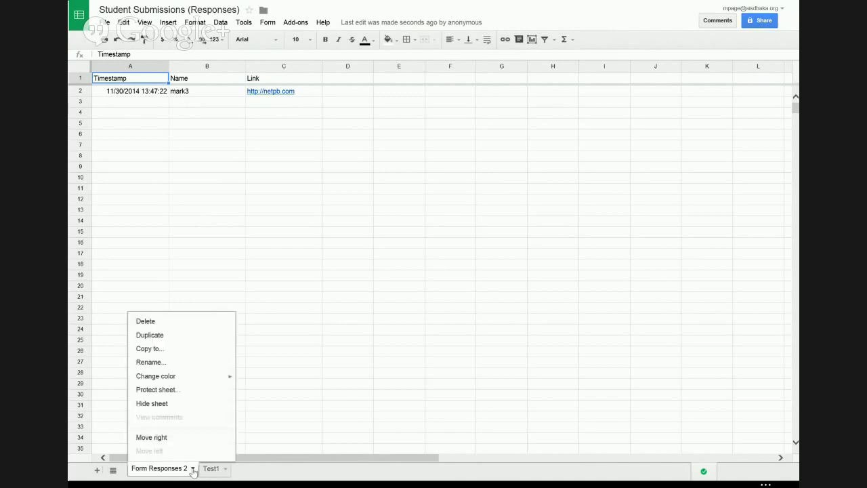
click(168, 363)
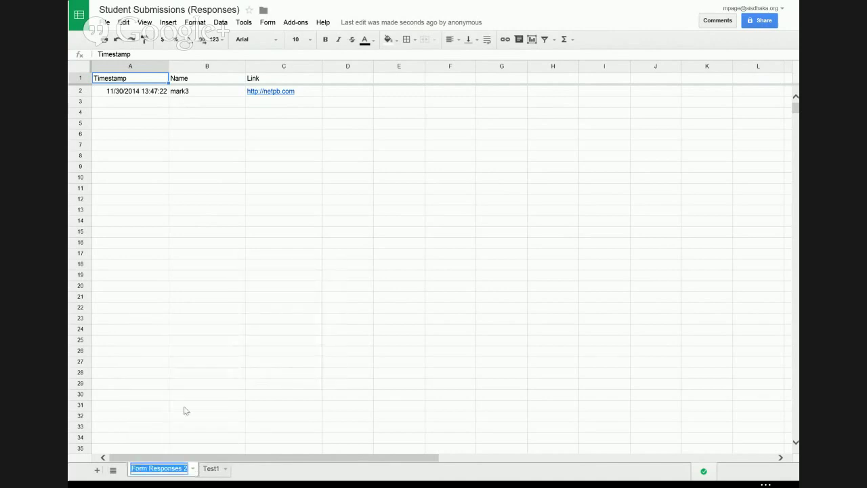
text(Test2)
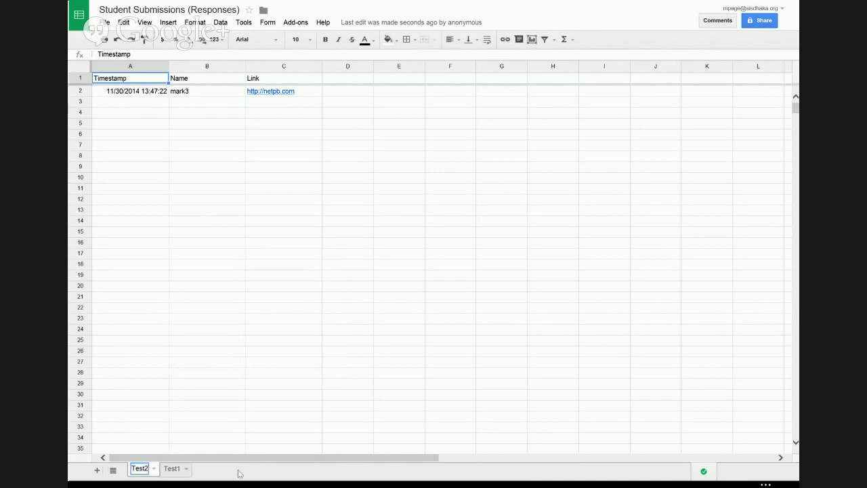
key(Return)
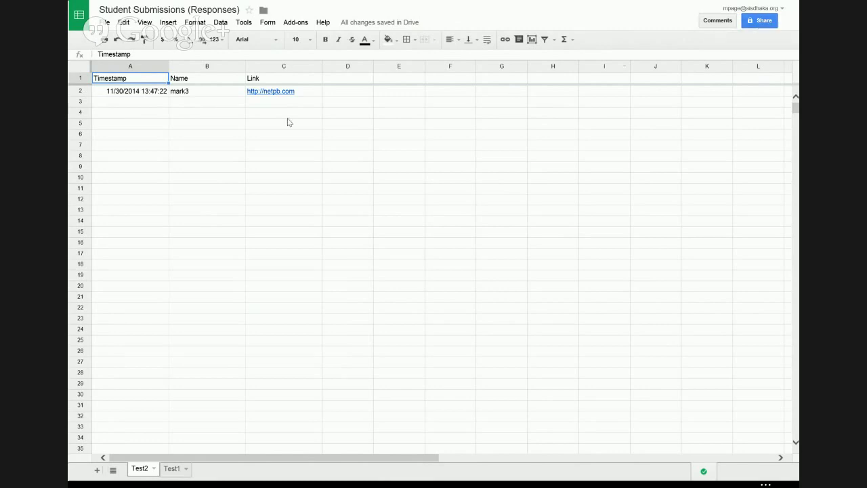
Fill the submitted name cell B2 on the Test2 sheet with bright green, and change its fill color to yellow
click(225, 95)
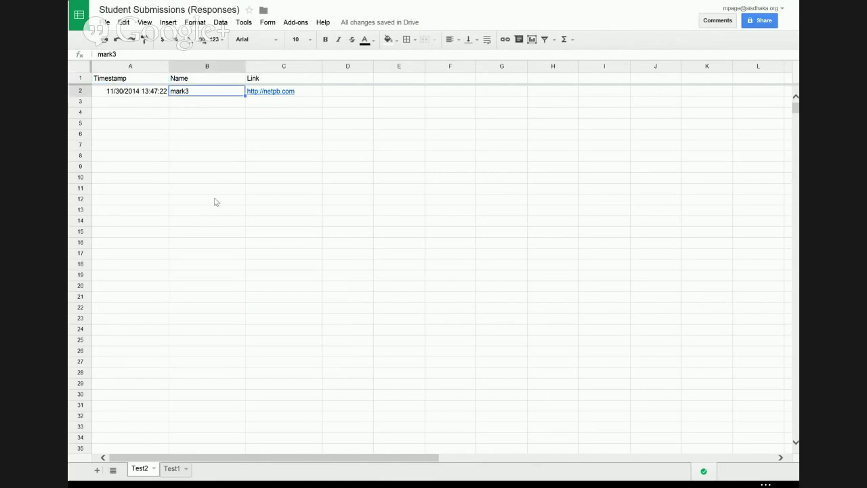
click(86, 93)
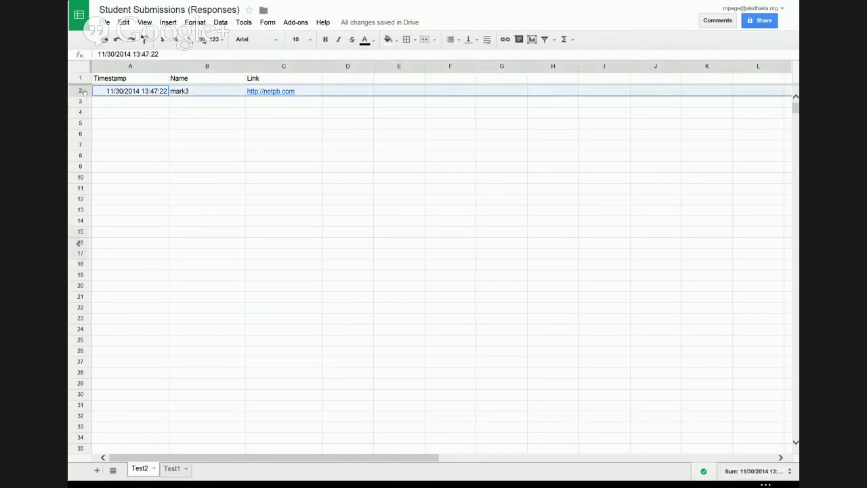
click(207, 93)
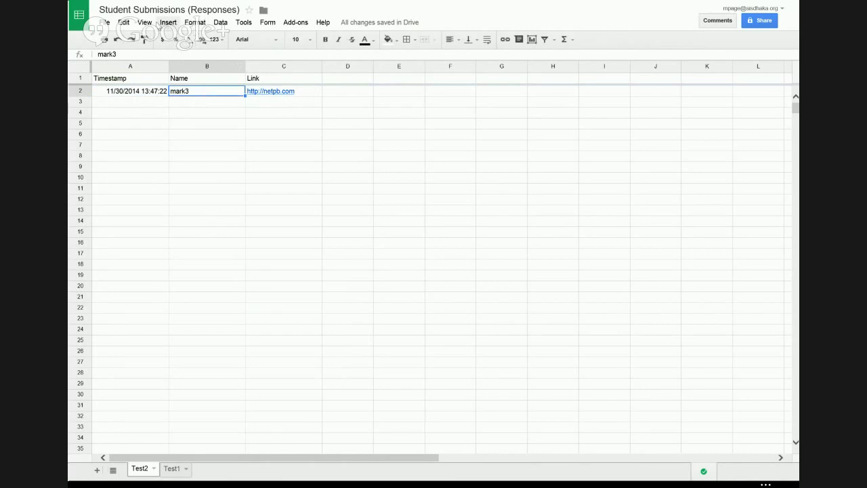
click(129, 25)
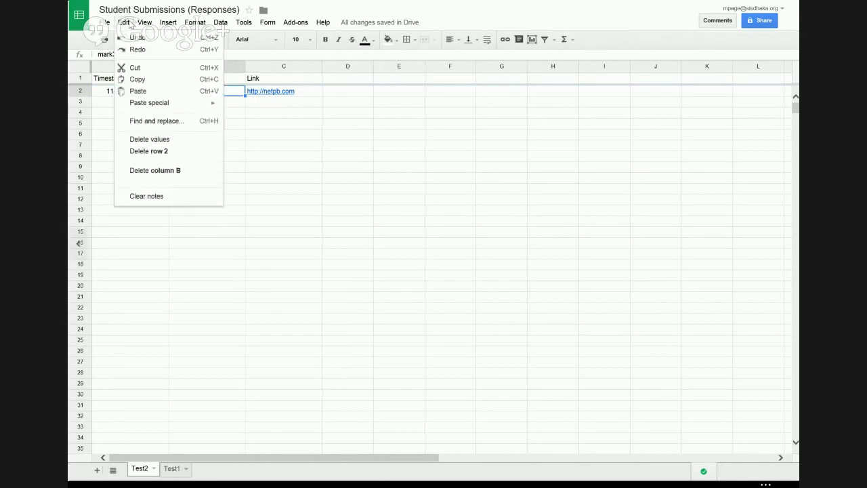
mouse_move(168, 24)
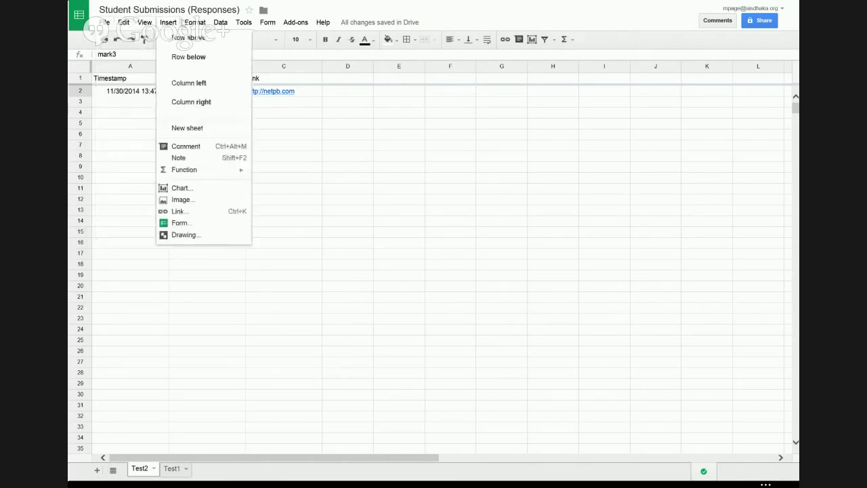
click(399, 24)
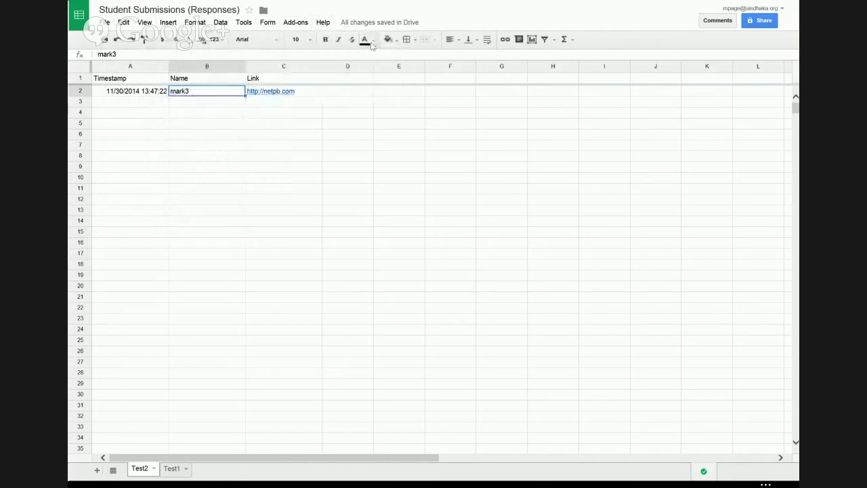
click(396, 42)
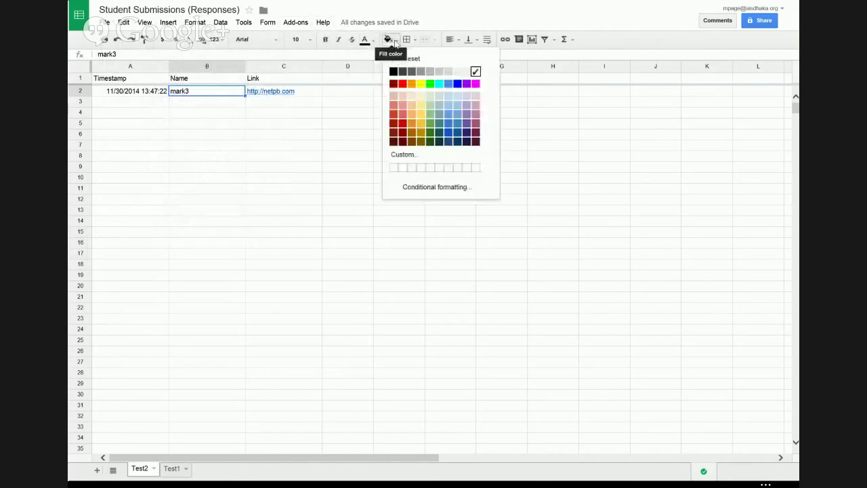
click(430, 88)
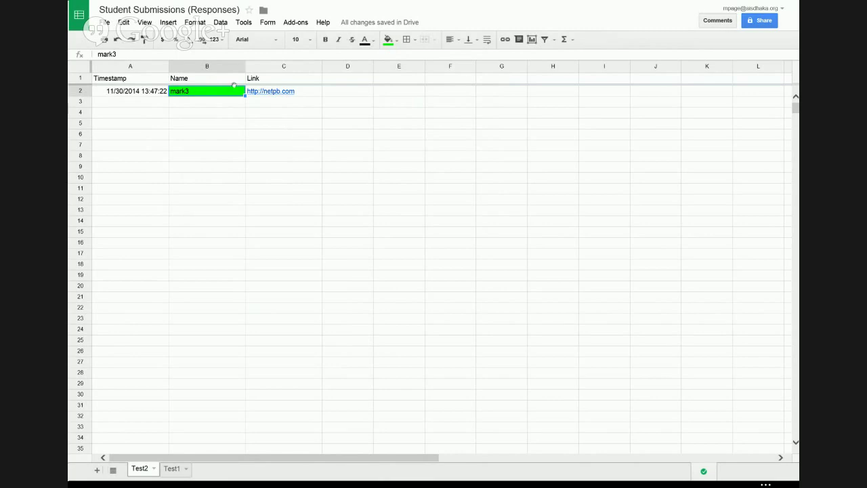
click(396, 43)
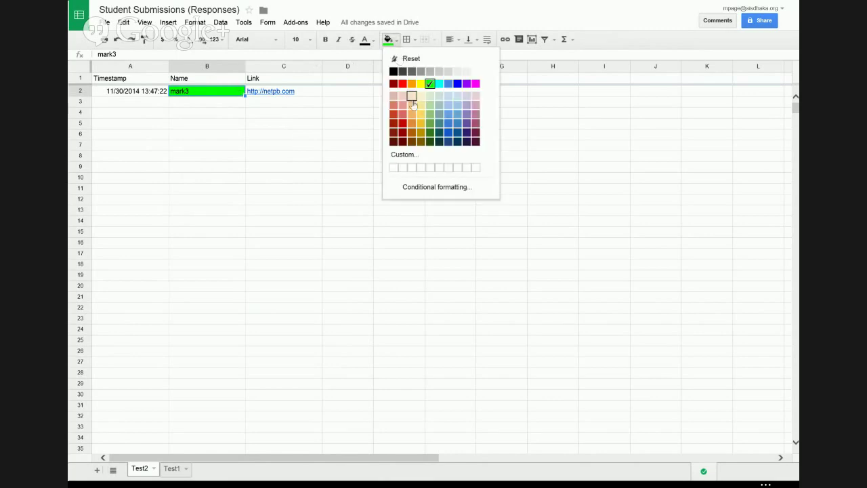
click(420, 84)
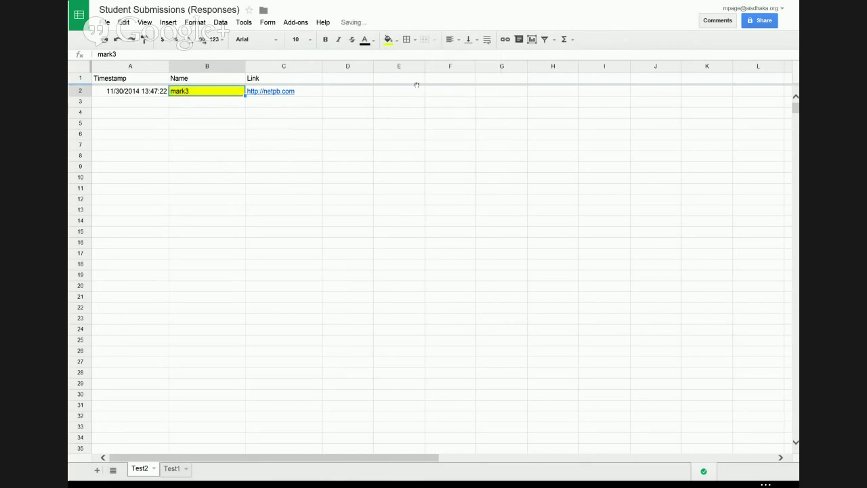